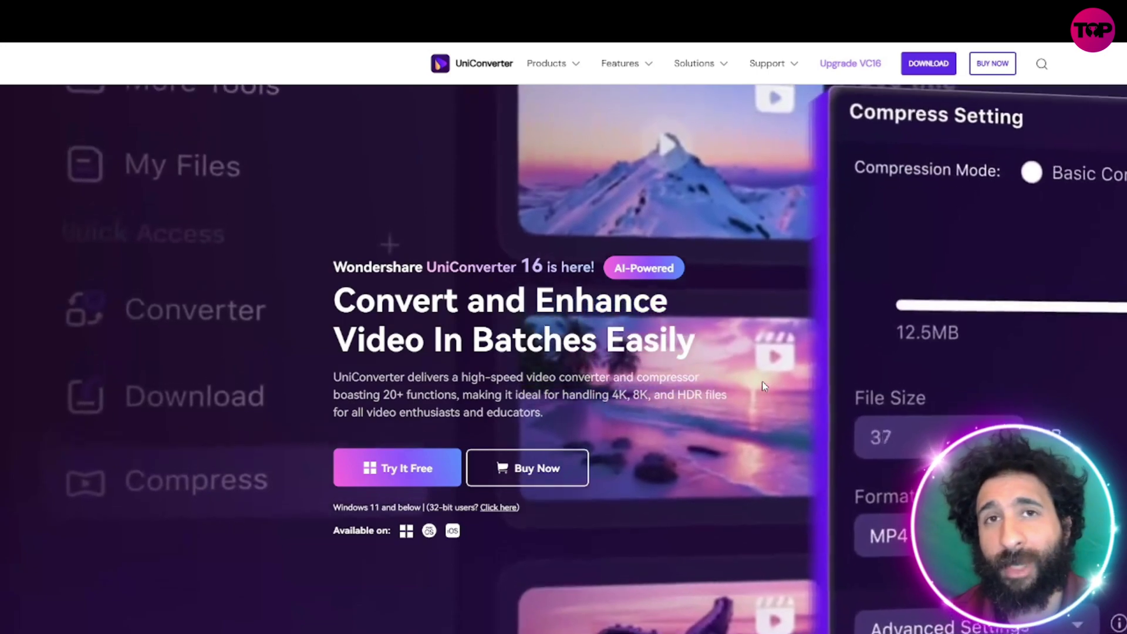
{"action": "scroll", "coordinate": [763, 412], "scroll_direction": "down", "scroll_amount": 1}
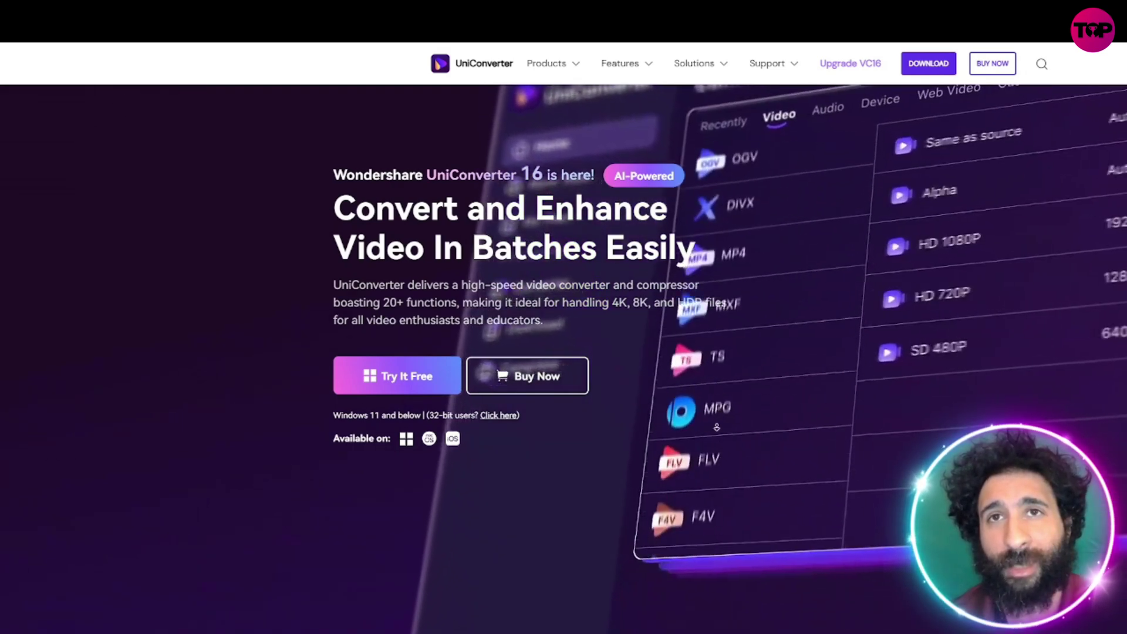
{"action": "scroll", "coordinate": [717, 411], "scroll_direction": "down", "scroll_amount": 5}
{"action": "scroll", "coordinate": [718, 442], "scroll_direction": "down", "scroll_amount": 2}
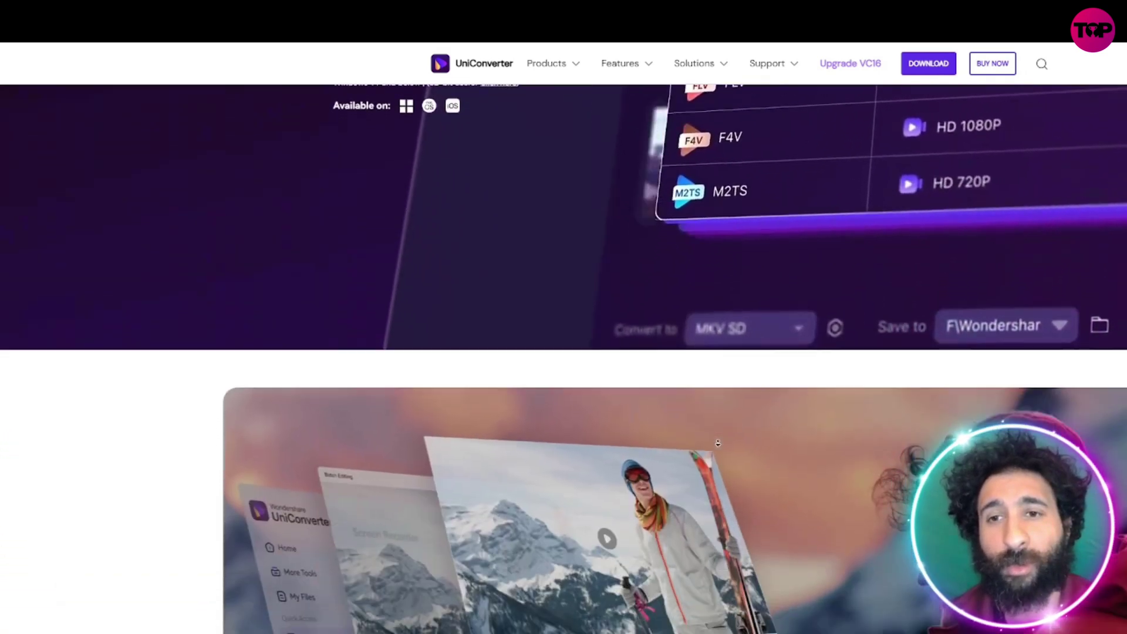
{"action": "scroll", "coordinate": [718, 442], "scroll_direction": "down", "scroll_amount": 2}
{"action": "scroll", "coordinate": [719, 447], "scroll_direction": "down", "scroll_amount": 2}
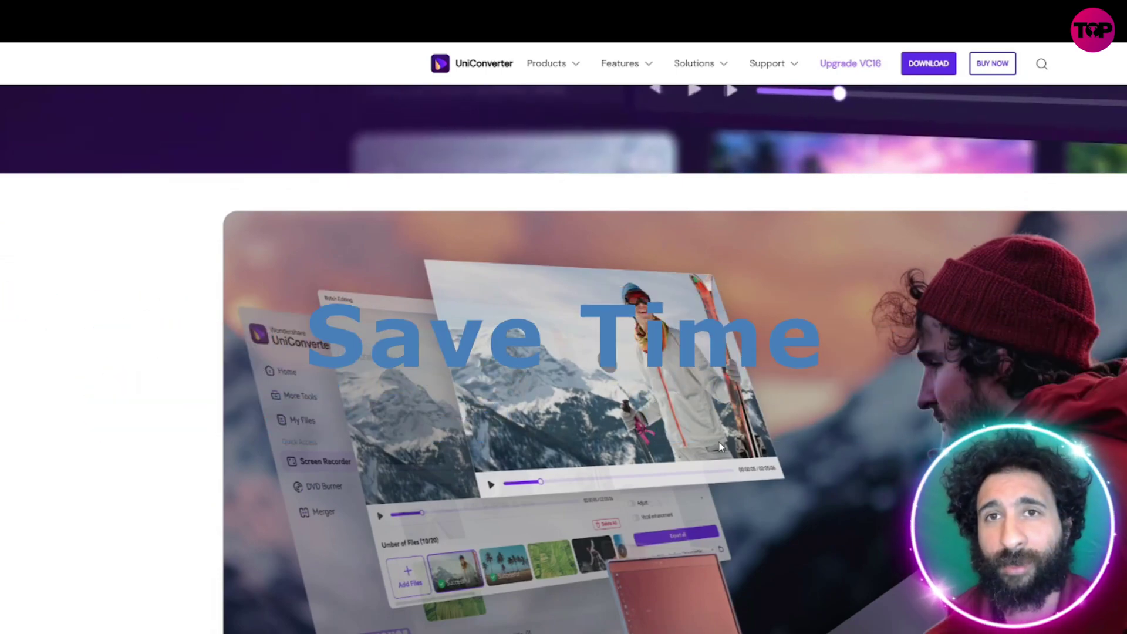
{"action": "scroll", "coordinate": [726, 495], "scroll_direction": "down", "scroll_amount": 2}
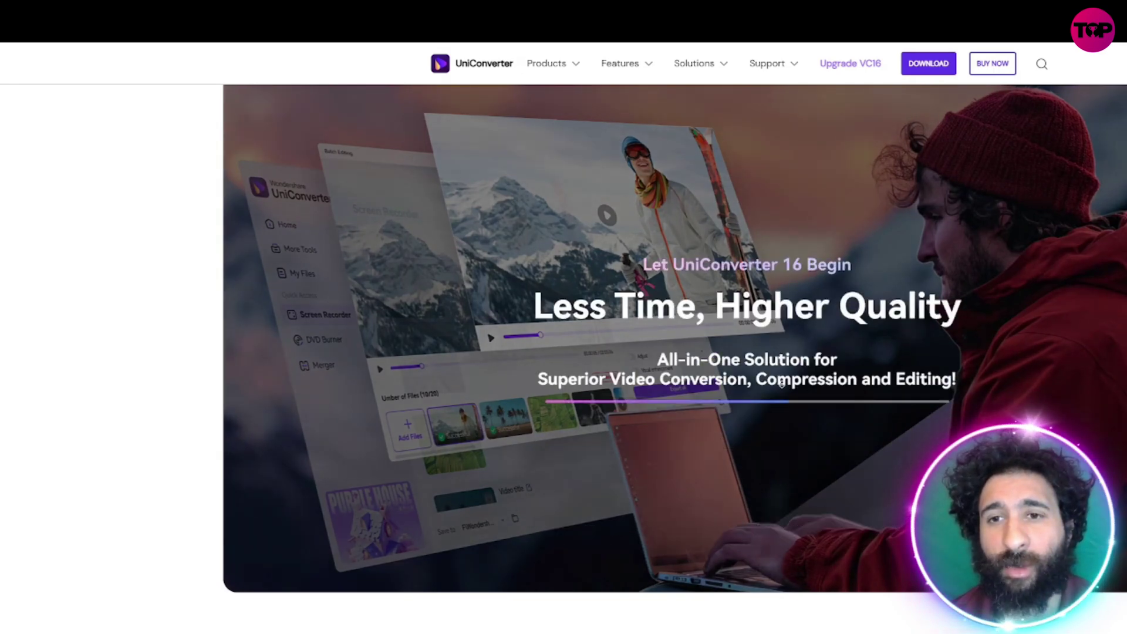
{"action": "scroll", "coordinate": [785, 410], "scroll_direction": "down", "scroll_amount": 5}
{"action": "scroll", "coordinate": [775, 352], "scroll_direction": "down", "scroll_amount": 5}
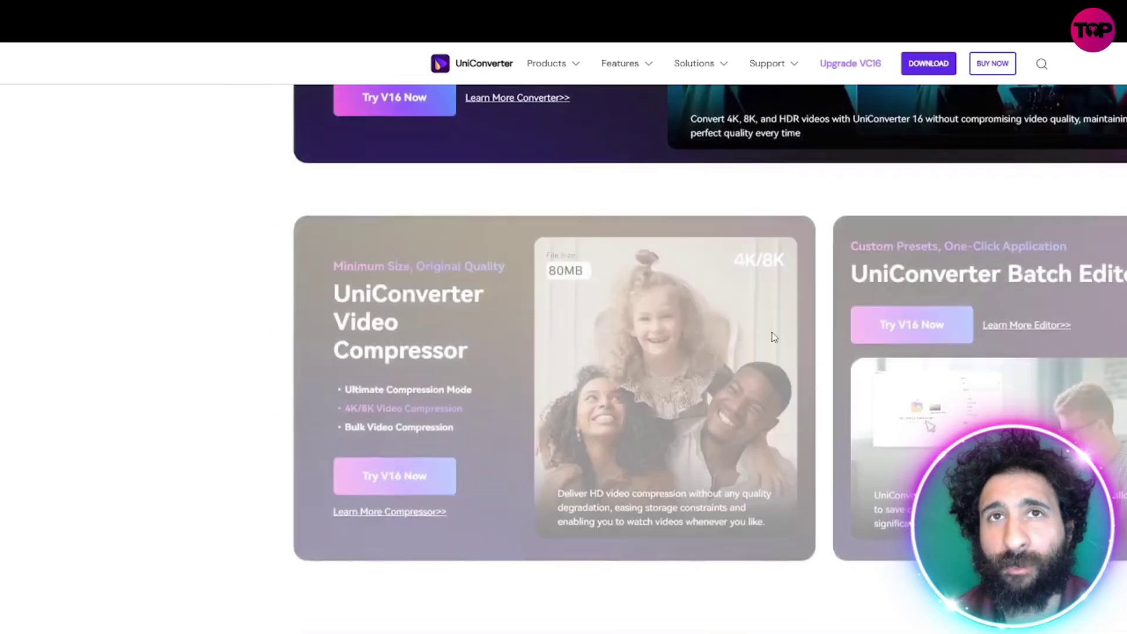
{"action": "scroll", "coordinate": [763, 277], "scroll_direction": "up", "scroll_amount": 2}
{"action": "scroll", "coordinate": [491, 269], "scroll_direction": "up", "scroll_amount": 2}
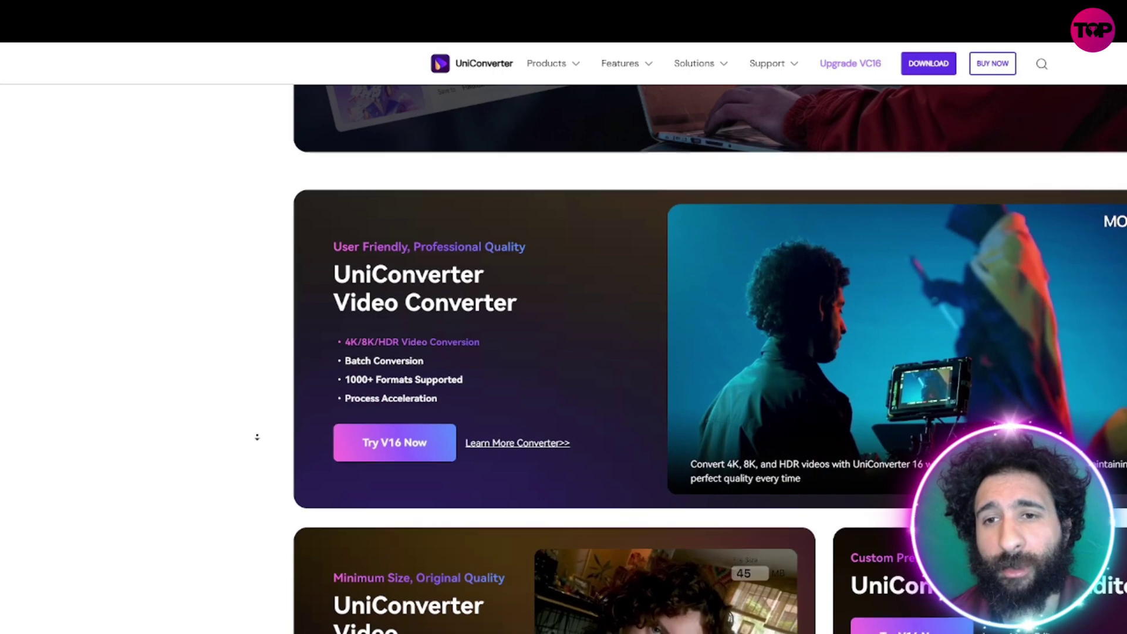
{"action": "scroll", "coordinate": [259, 452], "scroll_direction": "down", "scroll_amount": 1}
{"action": "scroll", "coordinate": [259, 452], "scroll_direction": "down", "scroll_amount": 2}
{"action": "scroll", "coordinate": [259, 451], "scroll_direction": "down", "scroll_amount": 2}
{"action": "scroll", "coordinate": [258, 452], "scroll_direction": "down", "scroll_amount": 2}
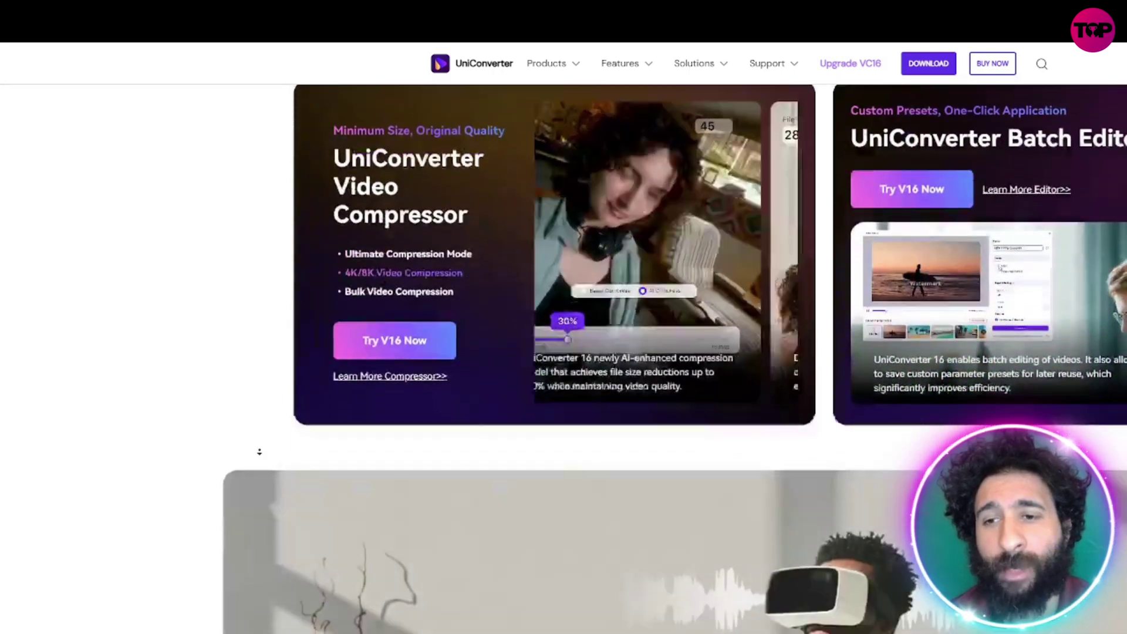
{"action": "scroll", "coordinate": [259, 452], "scroll_direction": "down", "scroll_amount": 2}
{"action": "scroll", "coordinate": [259, 451], "scroll_direction": "down", "scroll_amount": 2}
{"action": "scroll", "coordinate": [259, 452], "scroll_direction": "down", "scroll_amount": 2}
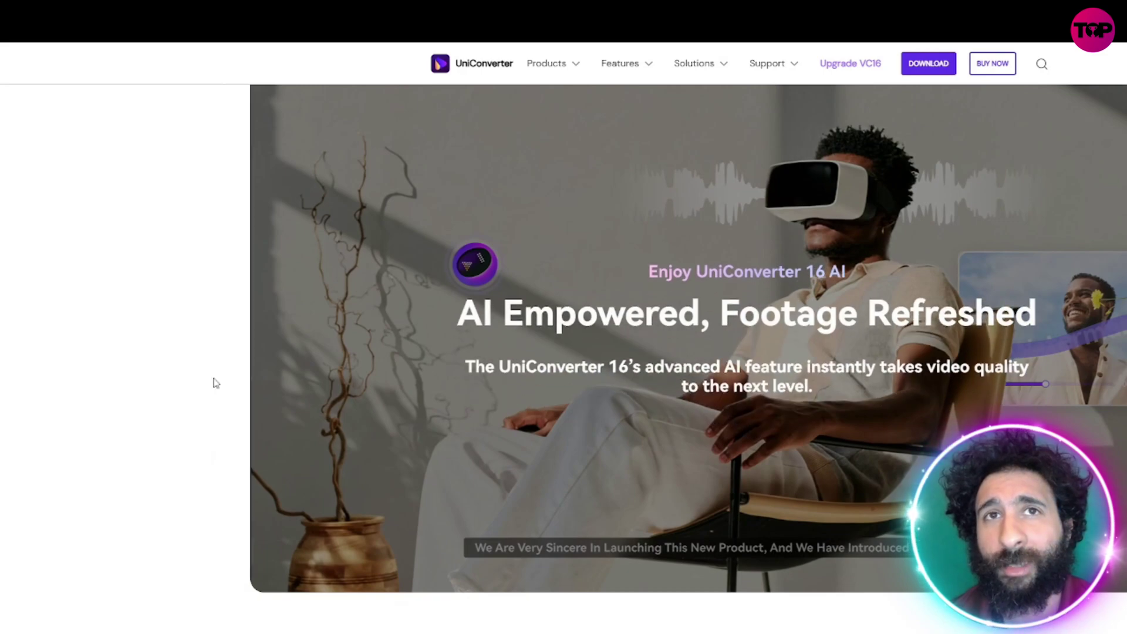
{"action": "scroll", "coordinate": [212, 384], "scroll_direction": "down", "scroll_amount": 2}
{"action": "scroll", "coordinate": [217, 407], "scroll_direction": "down", "scroll_amount": 2}
{"action": "scroll", "coordinate": [216, 407], "scroll_direction": "down", "scroll_amount": 3}
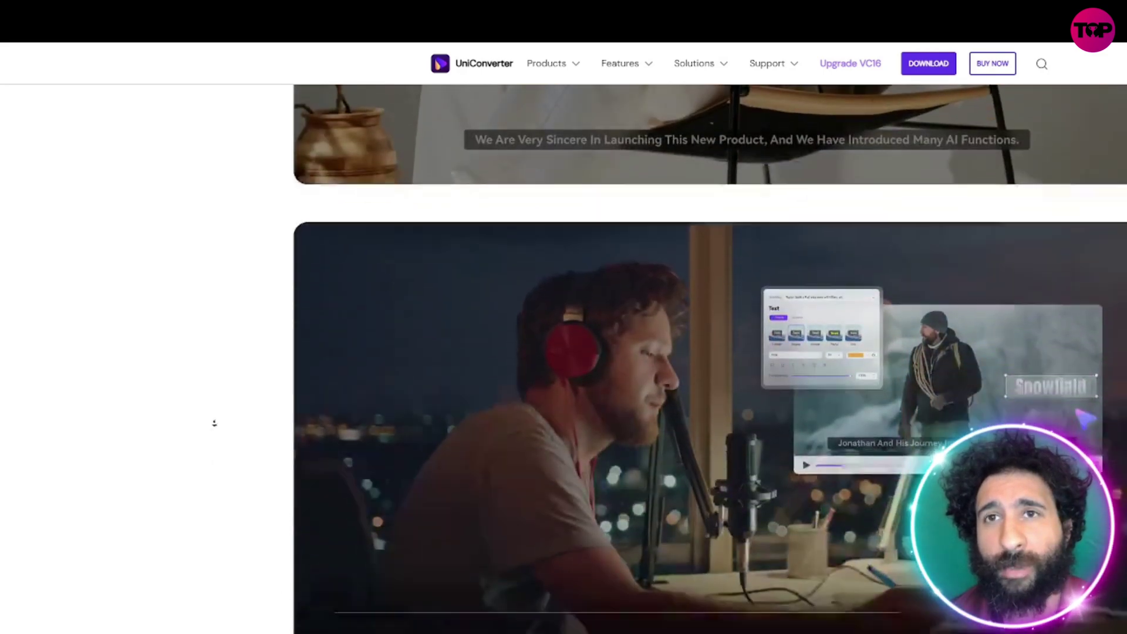
{"action": "scroll", "coordinate": [216, 407], "scroll_direction": "down", "scroll_amount": 2}
{"action": "scroll", "coordinate": [215, 406], "scroll_direction": "down", "scroll_amount": 1}
{"action": "scroll", "coordinate": [220, 426], "scroll_direction": "down", "scroll_amount": 1}
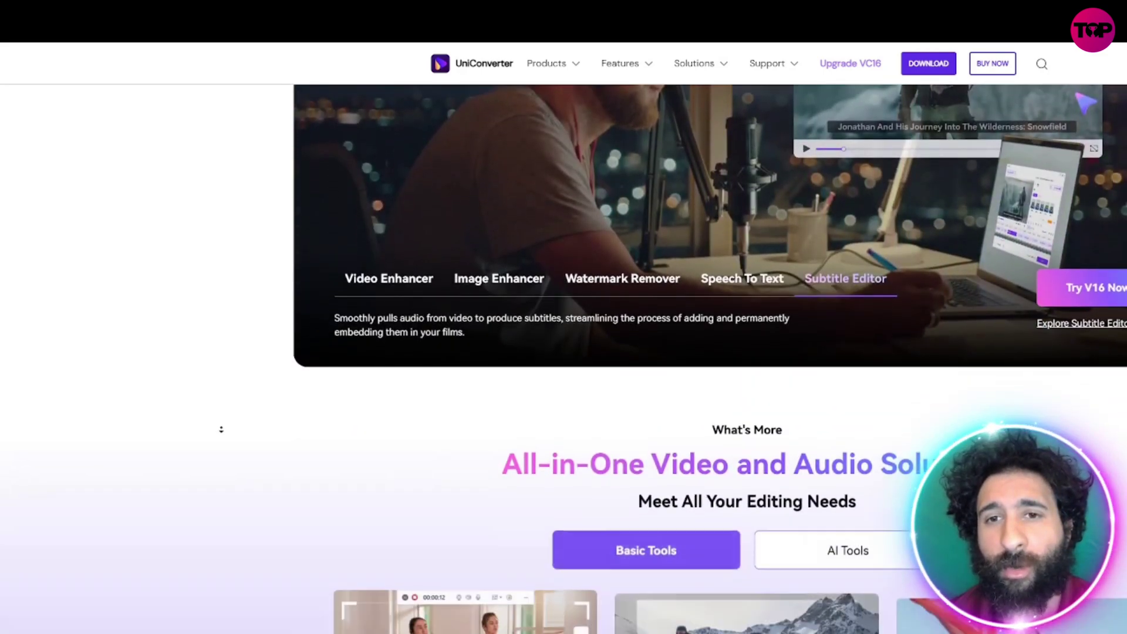
{"action": "scroll", "coordinate": [221, 420], "scroll_direction": "down", "scroll_amount": 2}
{"action": "scroll", "coordinate": [221, 422], "scroll_direction": "down", "scroll_amount": 2}
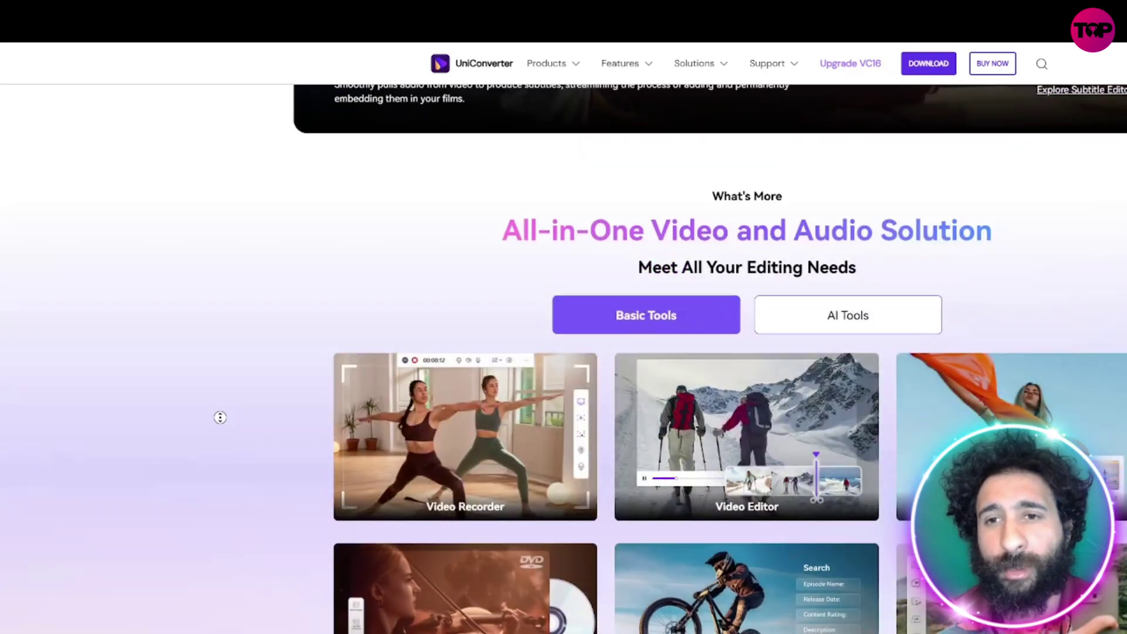
{"action": "scroll", "coordinate": [220, 372], "scroll_direction": "up", "scroll_amount": 2}
{"action": "scroll", "coordinate": [236, 295], "scroll_direction": "up", "scroll_amount": 5}
{"action": "scroll", "coordinate": [237, 295], "scroll_direction": "up", "scroll_amount": 5}
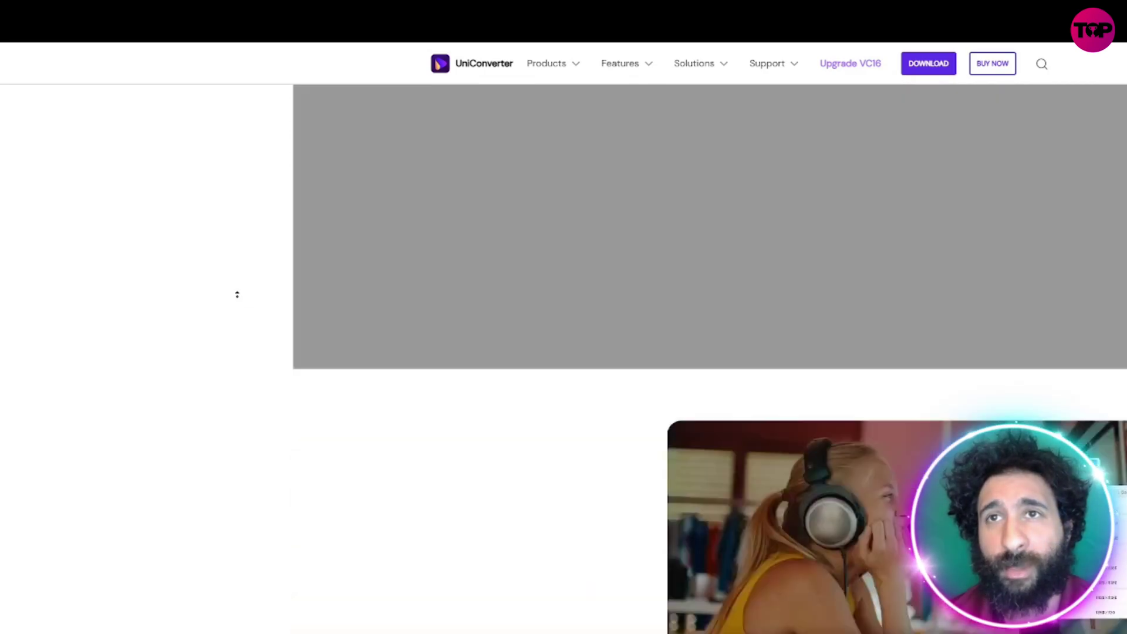
{"action": "scroll", "coordinate": [236, 294], "scroll_direction": "up", "scroll_amount": 3}
{"action": "scroll", "coordinate": [237, 294], "scroll_direction": "up", "scroll_amount": 5}
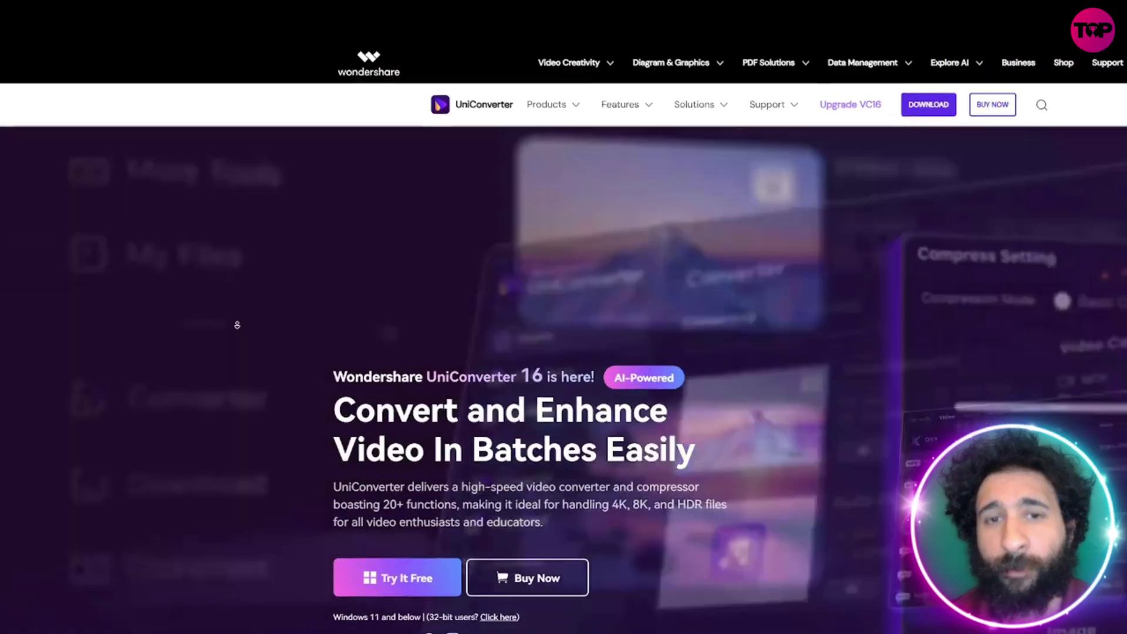
{"action": "scroll", "coordinate": [237, 325], "scroll_direction": "down", "scroll_amount": 2}
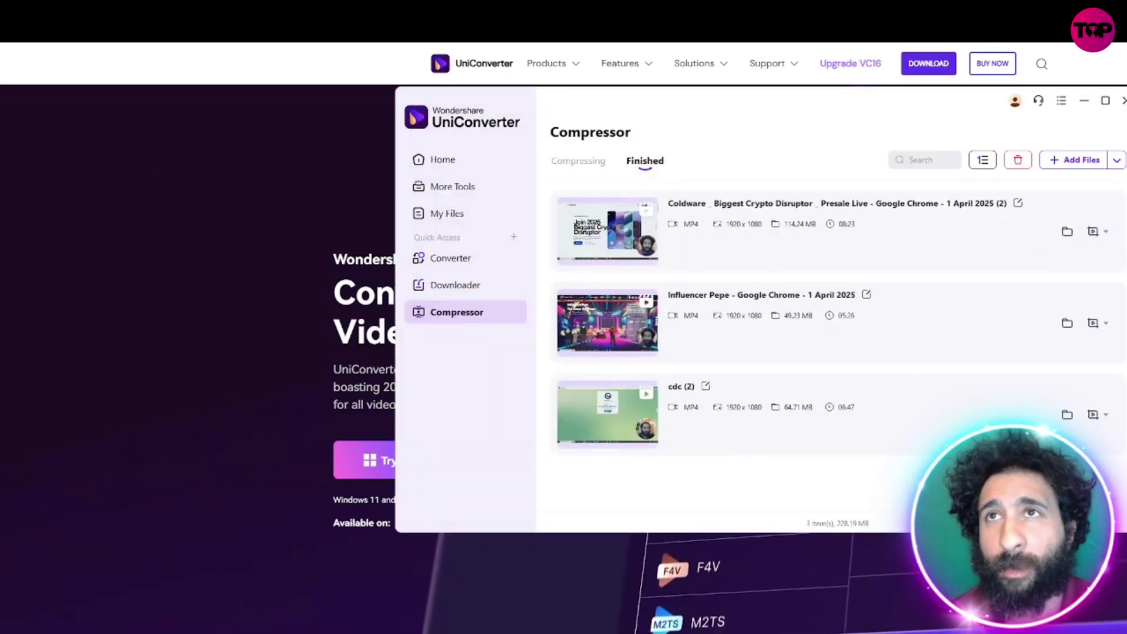
- Move from Converter to Home and back to reach the empty Converter Add Files page
{"action": "left_click", "coordinate": [445, 261]}
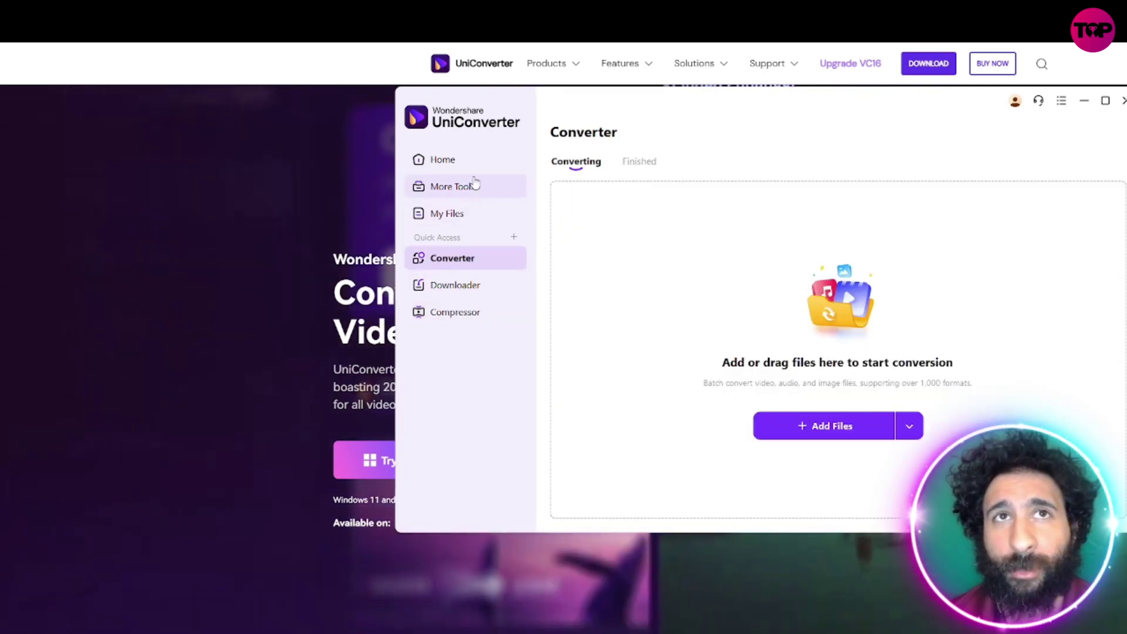
{"action": "left_click", "coordinate": [467, 162]}
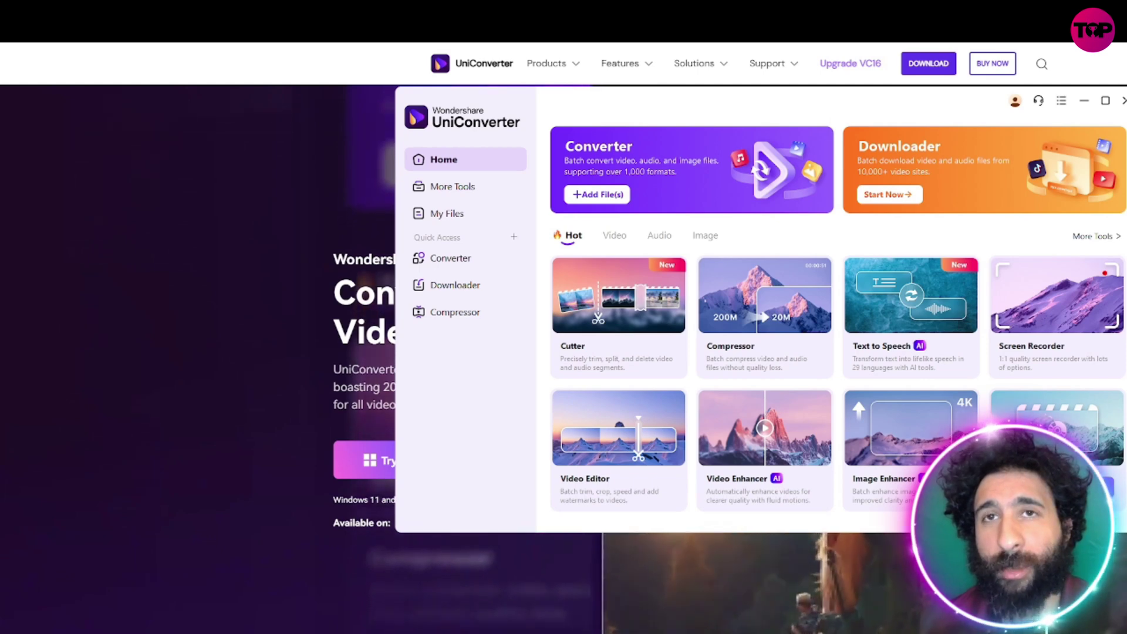
{"action": "mouse_move", "coordinate": [765, 296]}
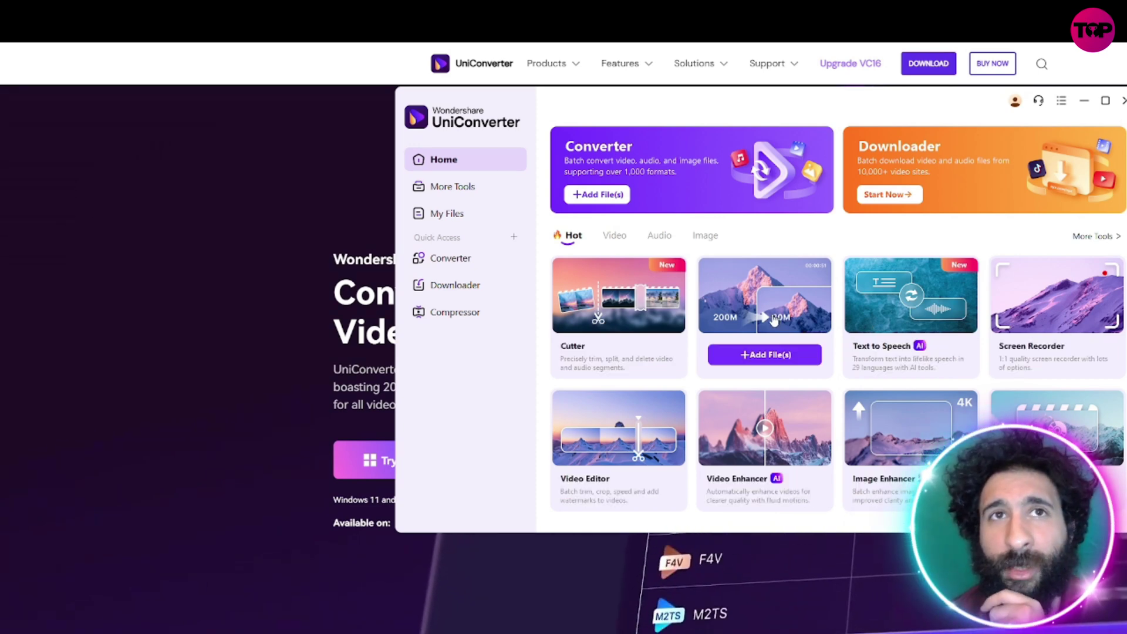
{"action": "left_click", "coordinate": [475, 268]}
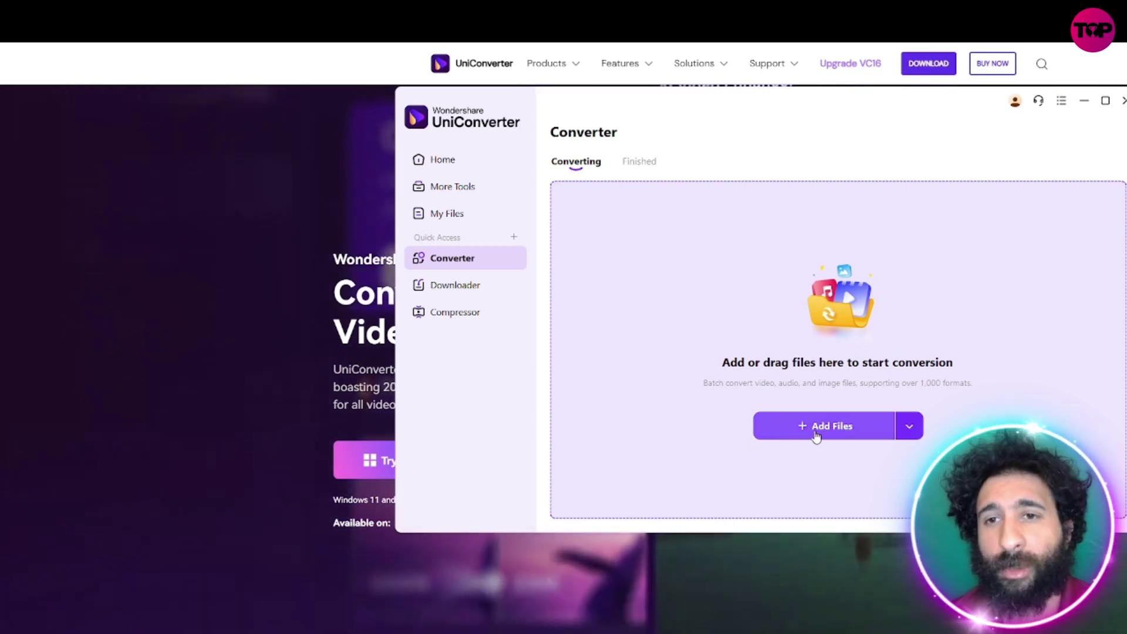
- Add cdc.mp4 from the Open dialog and convert it to MP4
{"action": "left_click", "coordinate": [756, 343]}
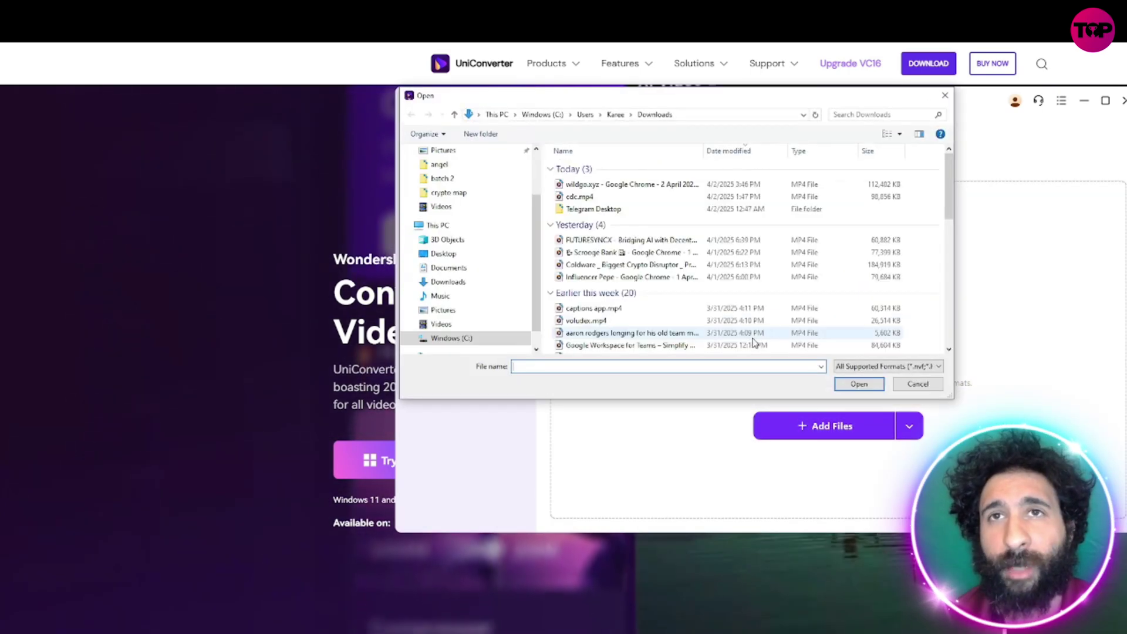
{"action": "double_click", "coordinate": [599, 199]}
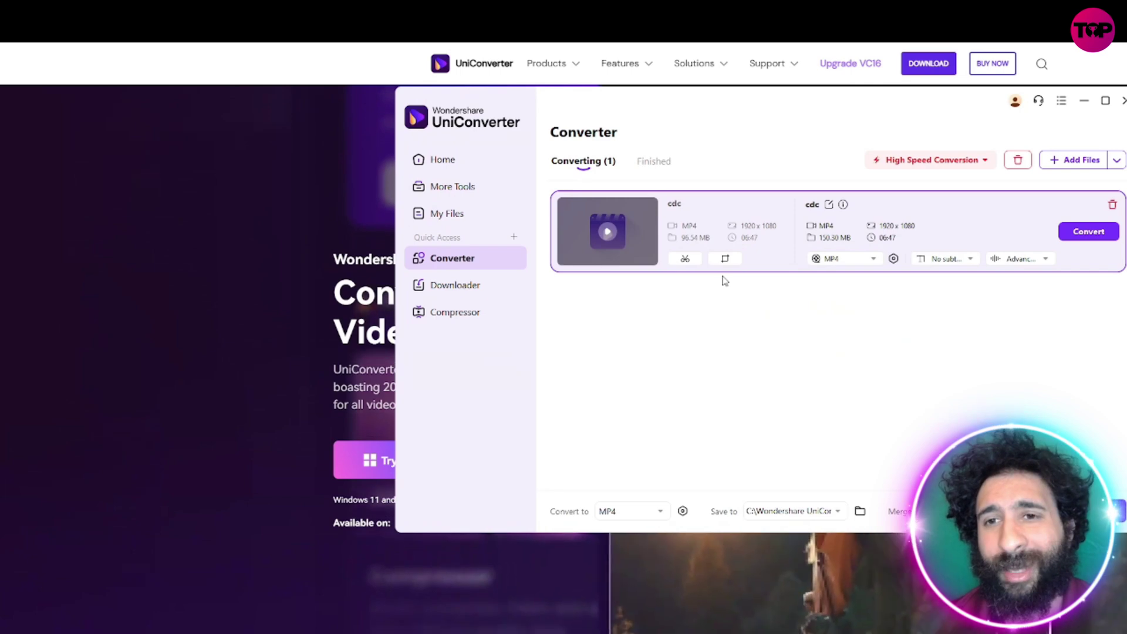
{"action": "mouse_move", "coordinate": [783, 212]}
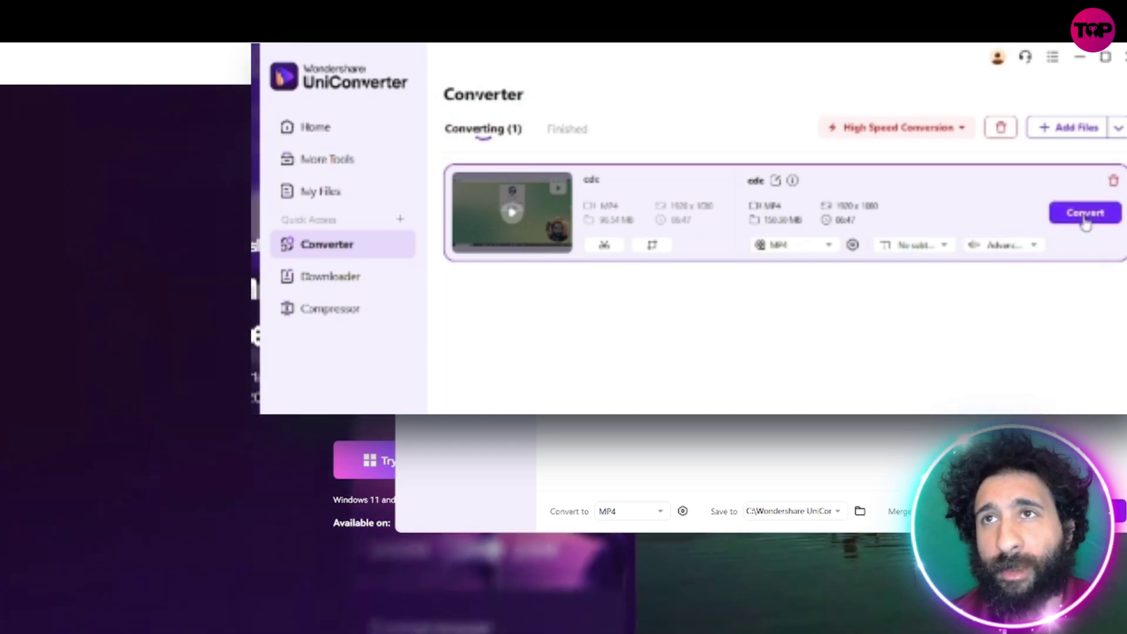
{"action": "left_click", "coordinate": [1085, 214]}
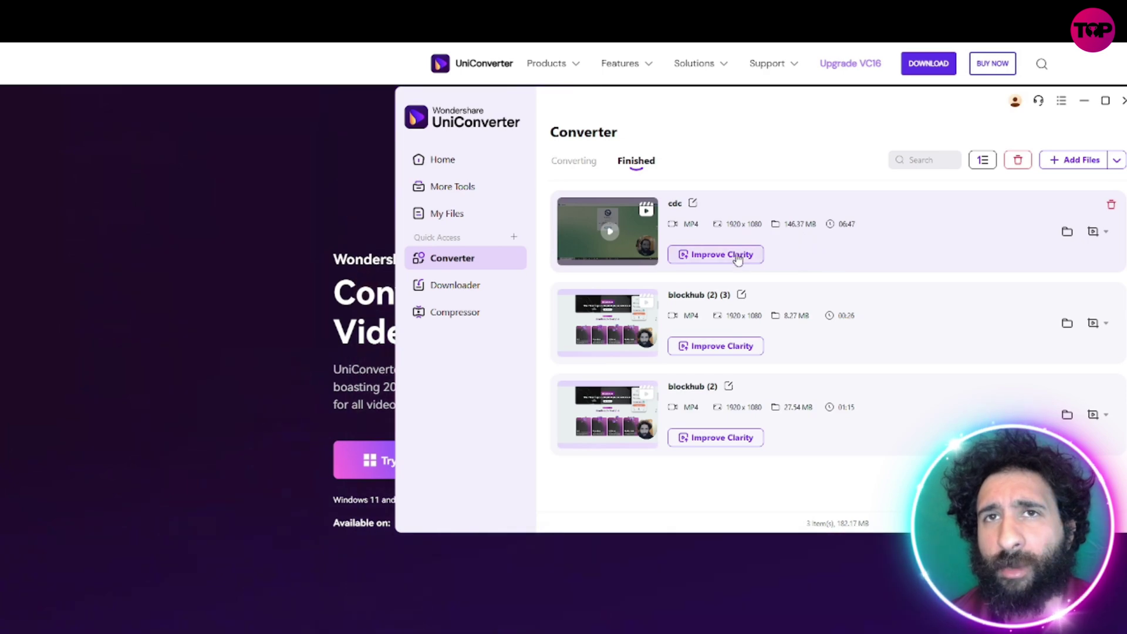
- Load the cdc video into AI Video Enhancer via Improve Clarity and reposition the panel
{"action": "left_click", "coordinate": [780, 265]}
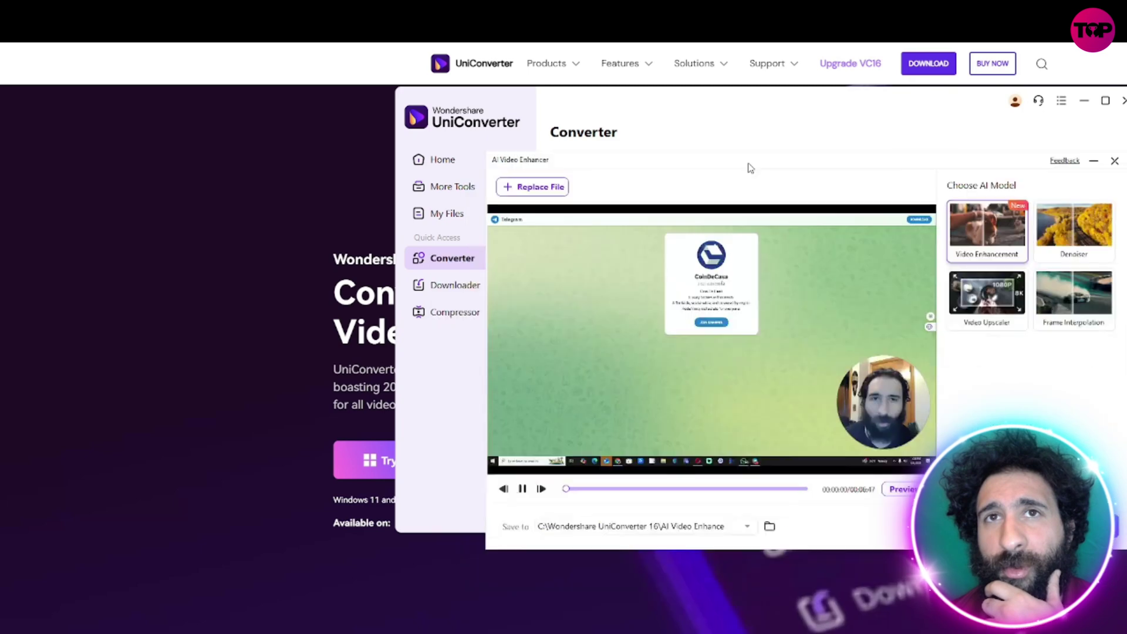
{"action": "left_click_drag", "start_coordinate": [749, 168], "coordinate": [730, 95]}
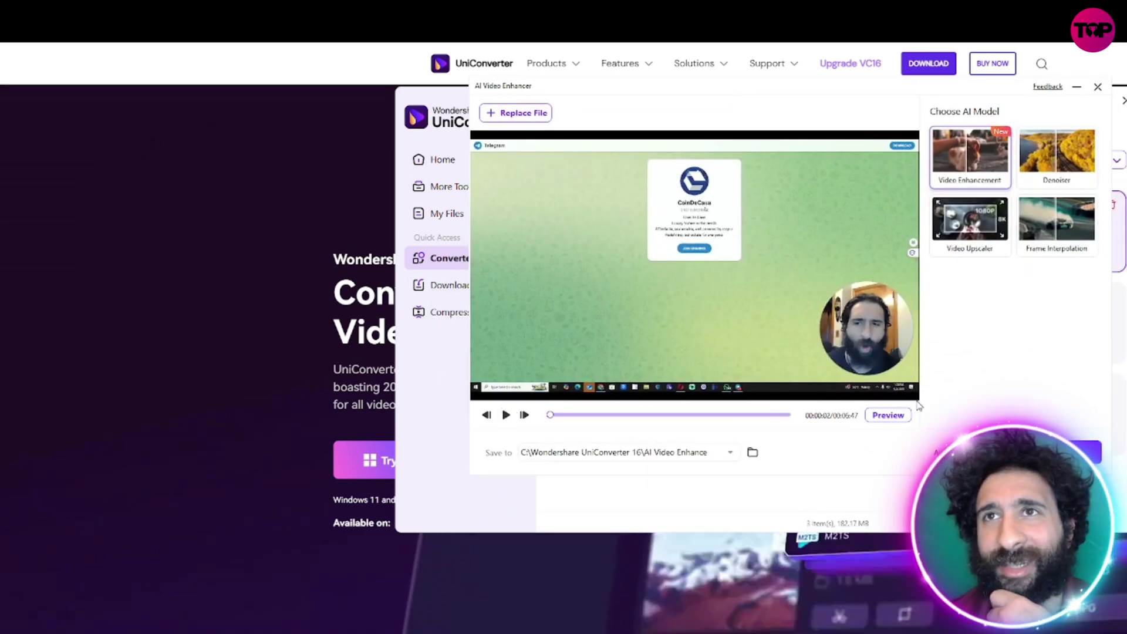
{"action": "mouse_move", "coordinate": [969, 159]}
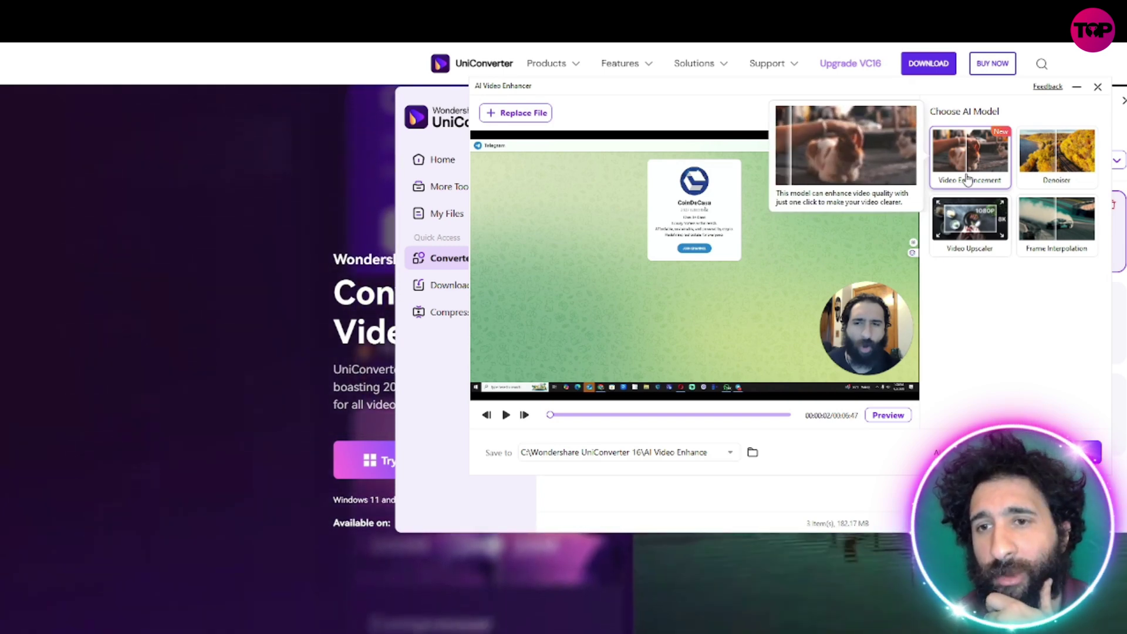
- Try the Denoiser and Video Upscaler models, checking the 4X upscaling resolution
{"action": "left_click", "coordinate": [1061, 175]}
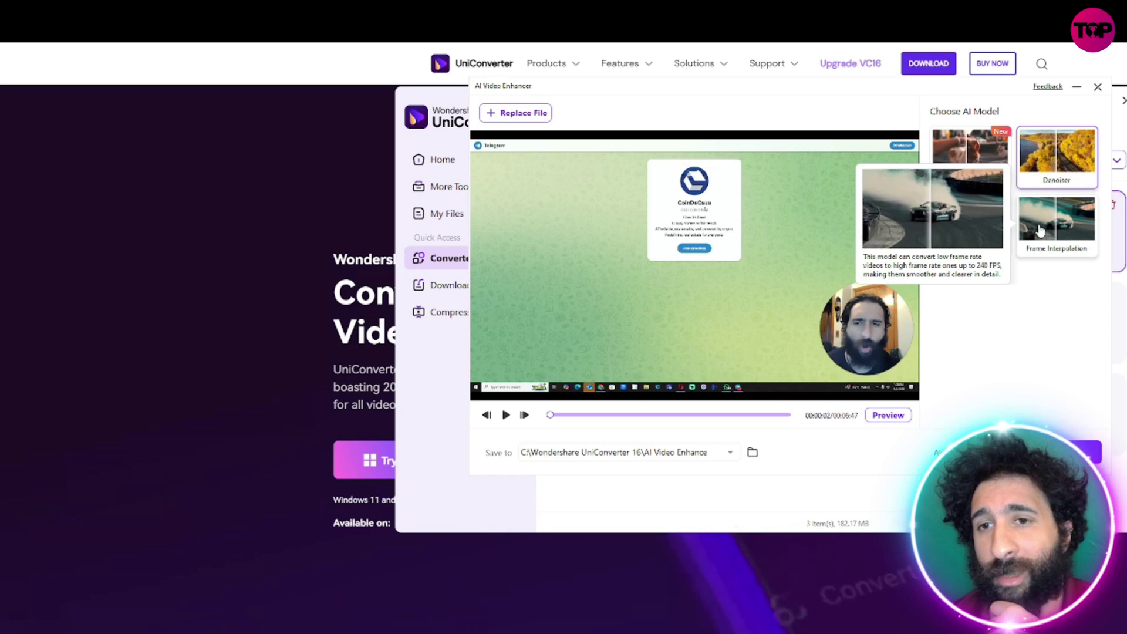
{"action": "mouse_move", "coordinate": [970, 225]}
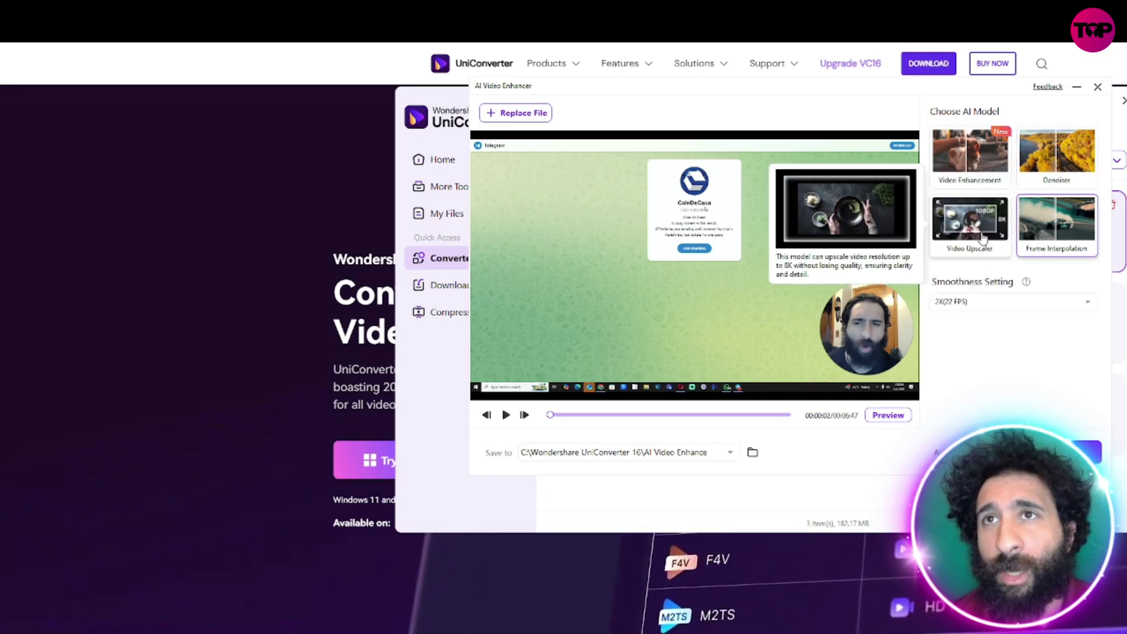
{"action": "left_click", "coordinate": [982, 236]}
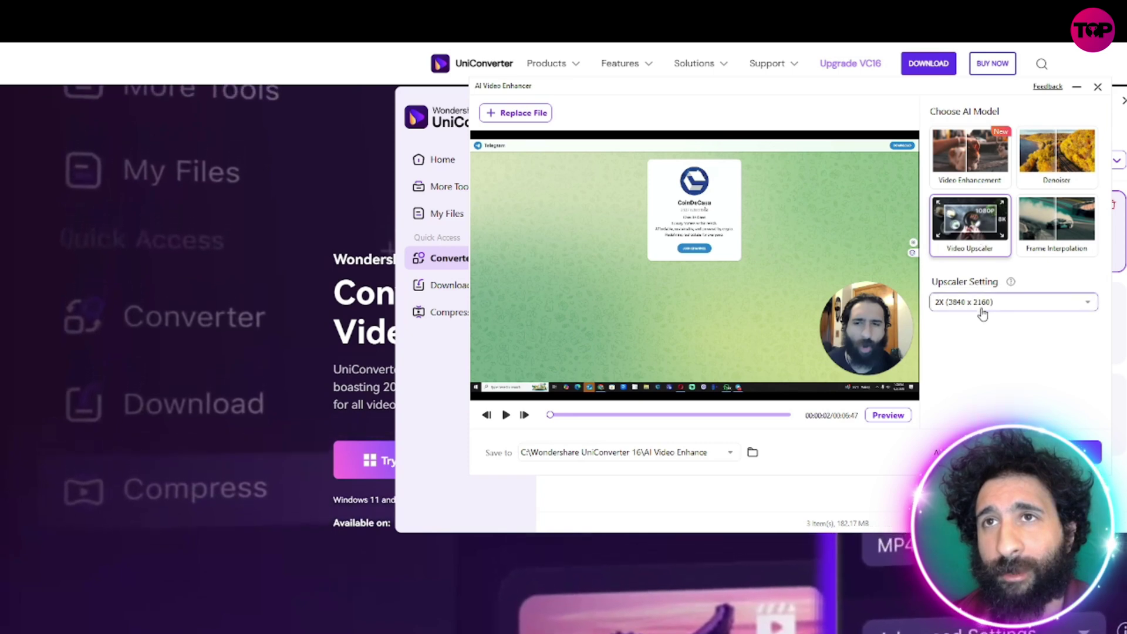
{"action": "left_click", "coordinate": [980, 304]}
{"action": "left_click", "coordinate": [968, 342]}
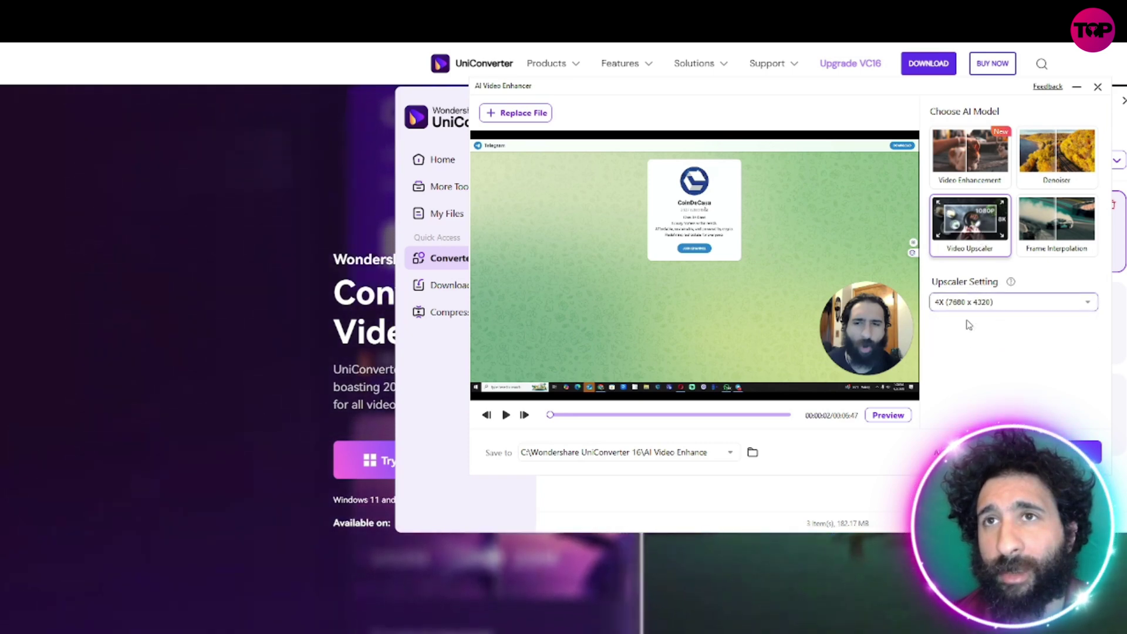
- Keep upscaling at 2X, switch to Video Enhancement, and start the original-versus-enhanced Preview
{"action": "left_click", "coordinate": [968, 303]}
{"action": "left_click", "coordinate": [969, 320]}
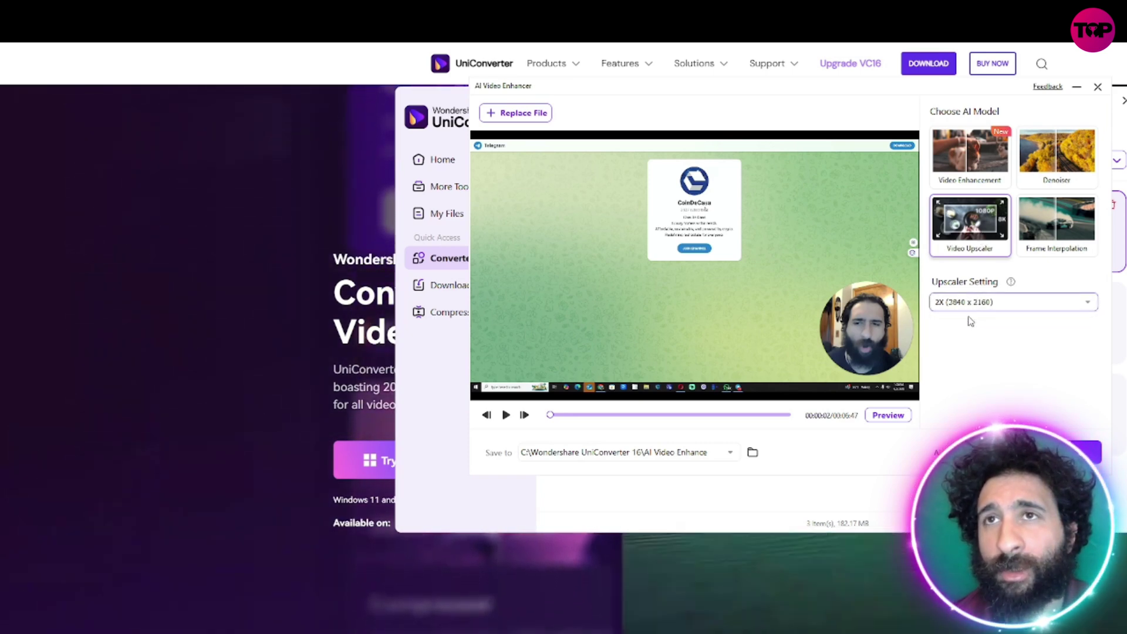
{"action": "left_click", "coordinate": [967, 167]}
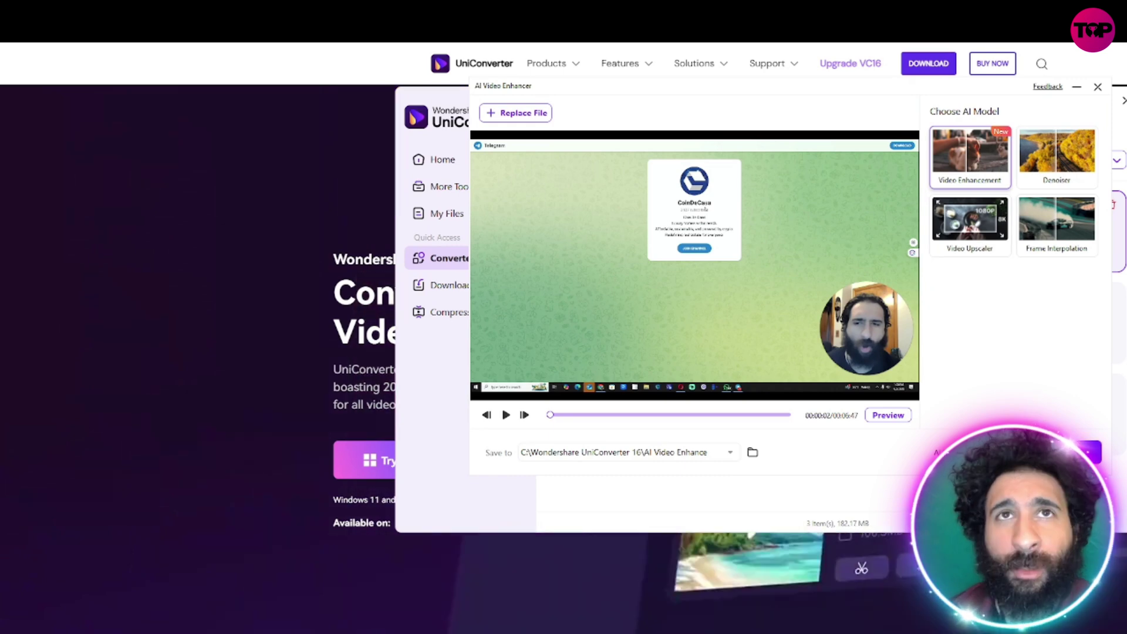
{"action": "left_click", "coordinate": [888, 415]}
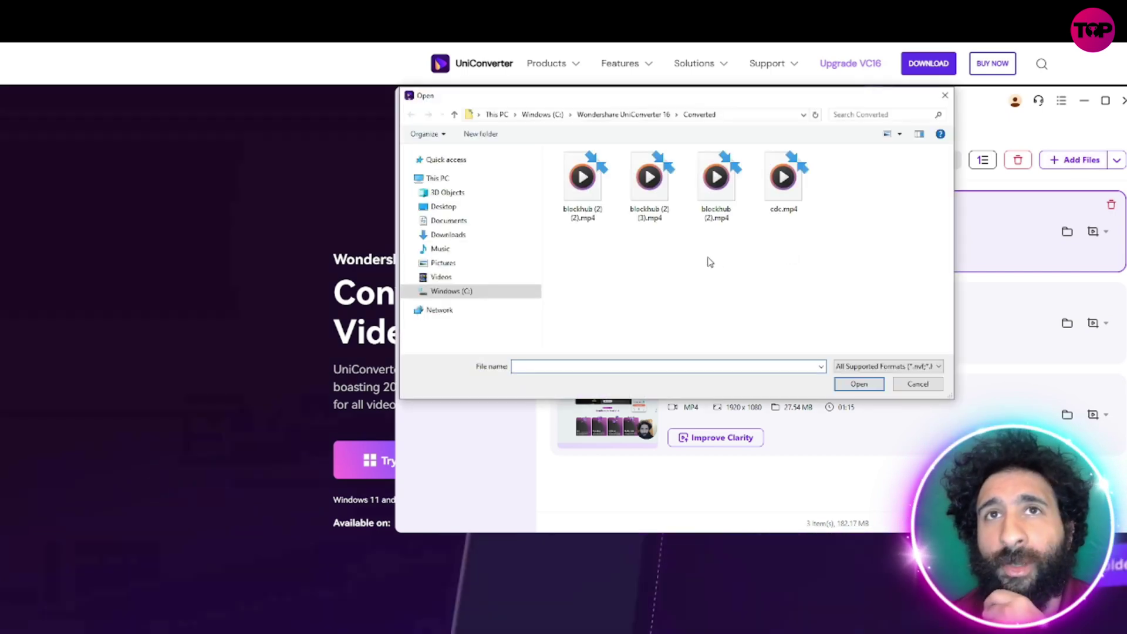
- Add the wildgo.xyz recording from Downloads and start converting it to MP4
{"action": "left_click", "coordinate": [473, 212]}
{"action": "left_click", "coordinate": [466, 280]}
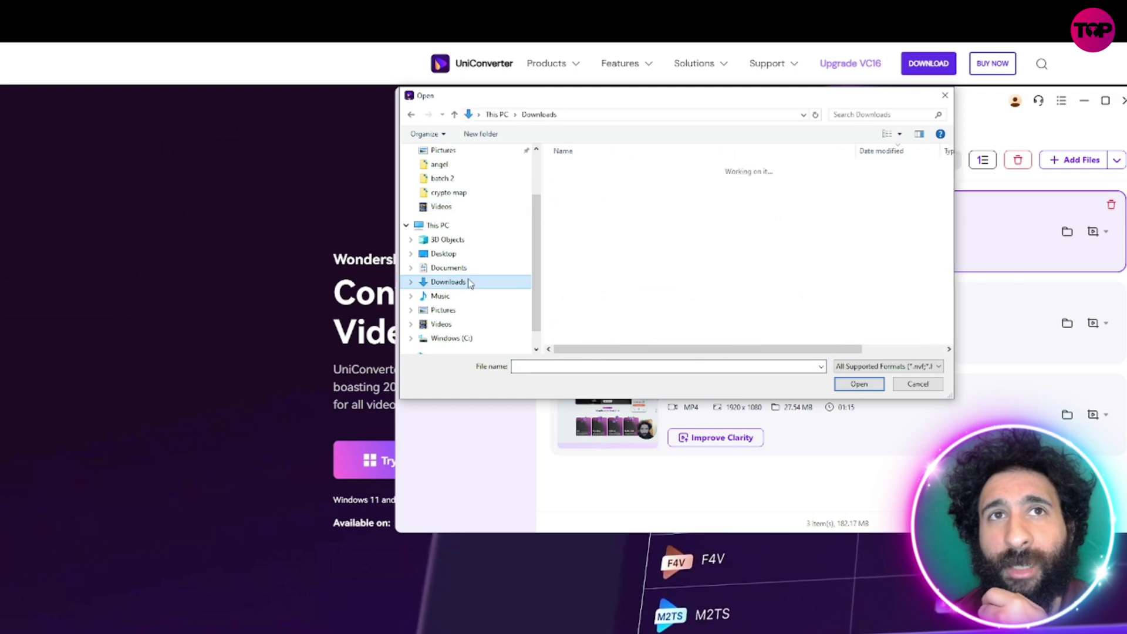
{"action": "left_click", "coordinate": [1081, 231]}
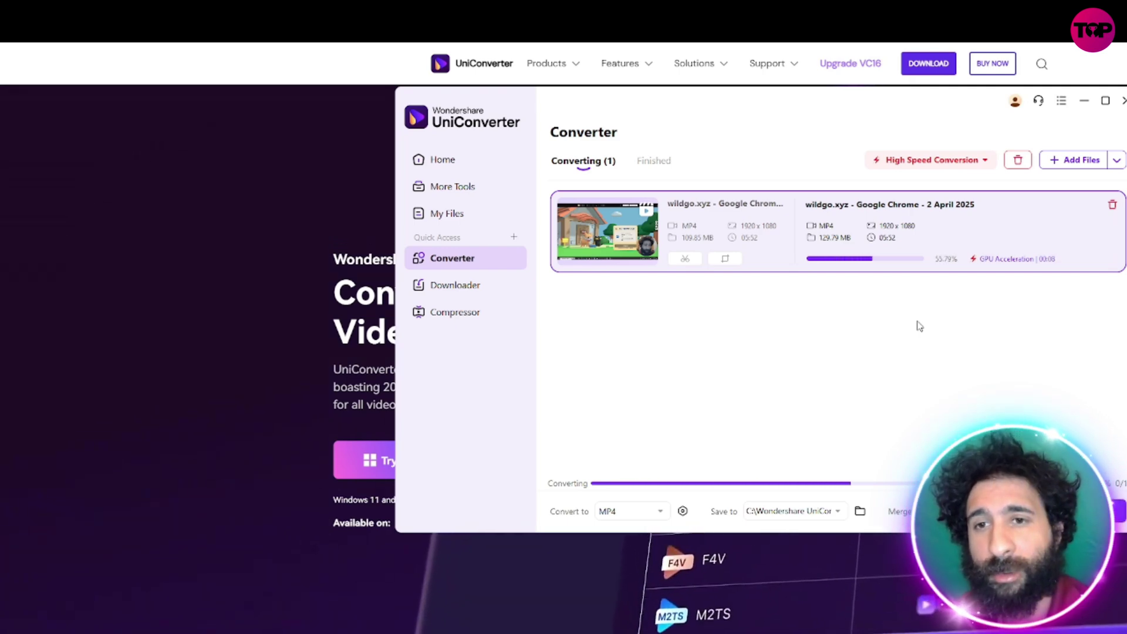
- Set the wildgo.xyz video to Video Upscaler at 2X (3840 x 2160) and start the Preview comparison
{"action": "left_click", "coordinate": [714, 255]}
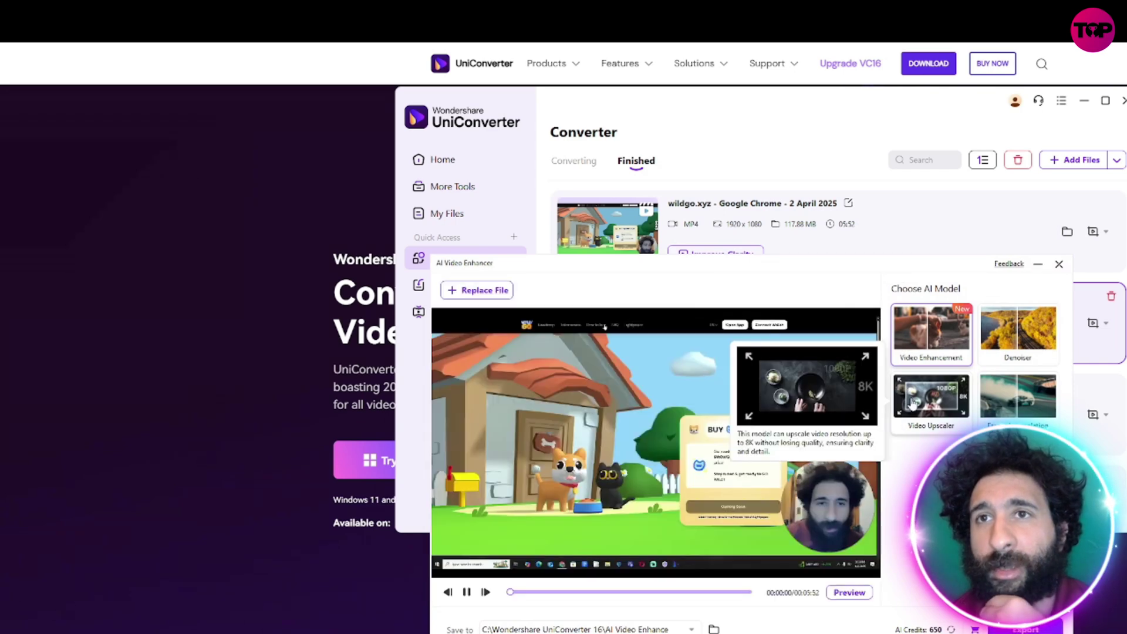
{"action": "left_click", "coordinate": [913, 405]}
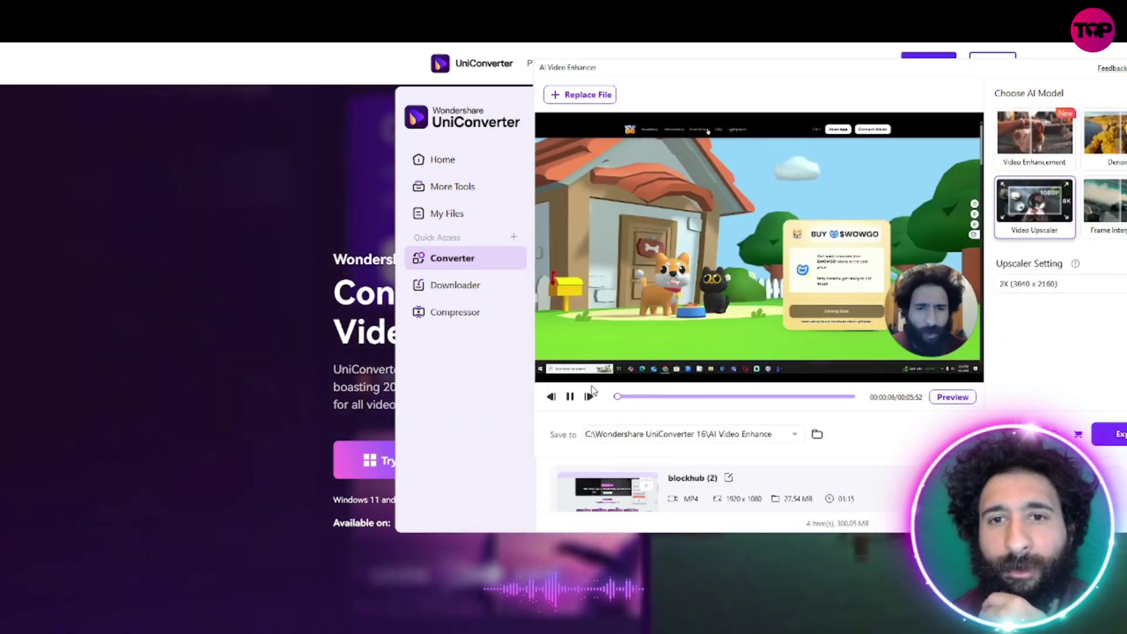
{"action": "left_click", "coordinate": [569, 397]}
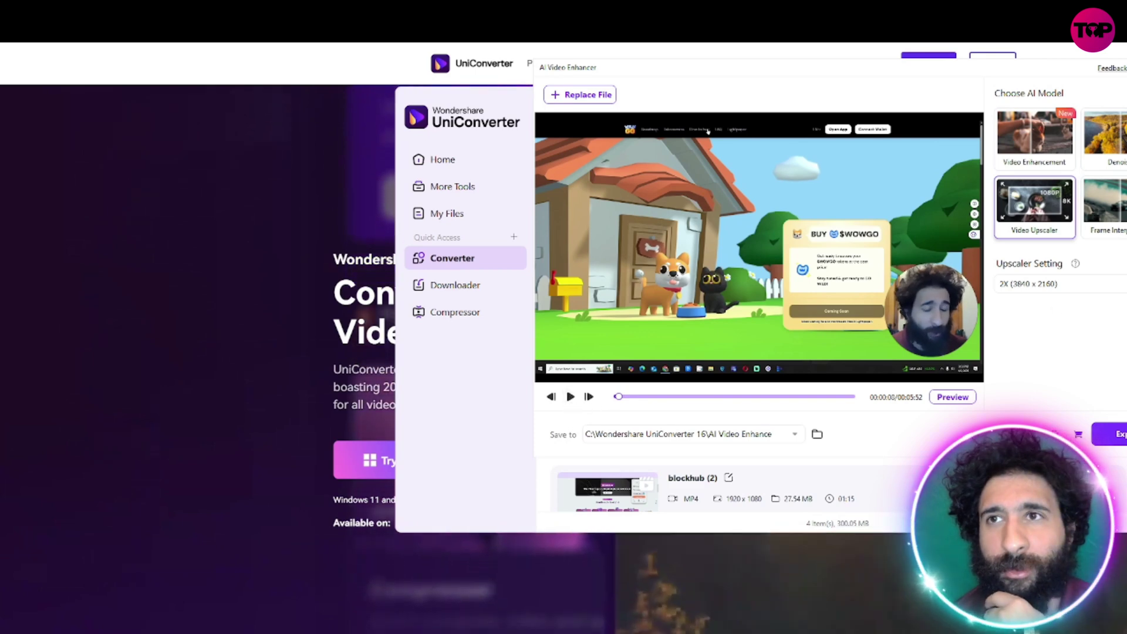
{"action": "left_click", "coordinate": [1056, 284]}
{"action": "left_click", "coordinate": [1039, 320]}
{"action": "left_click", "coordinate": [952, 397]}
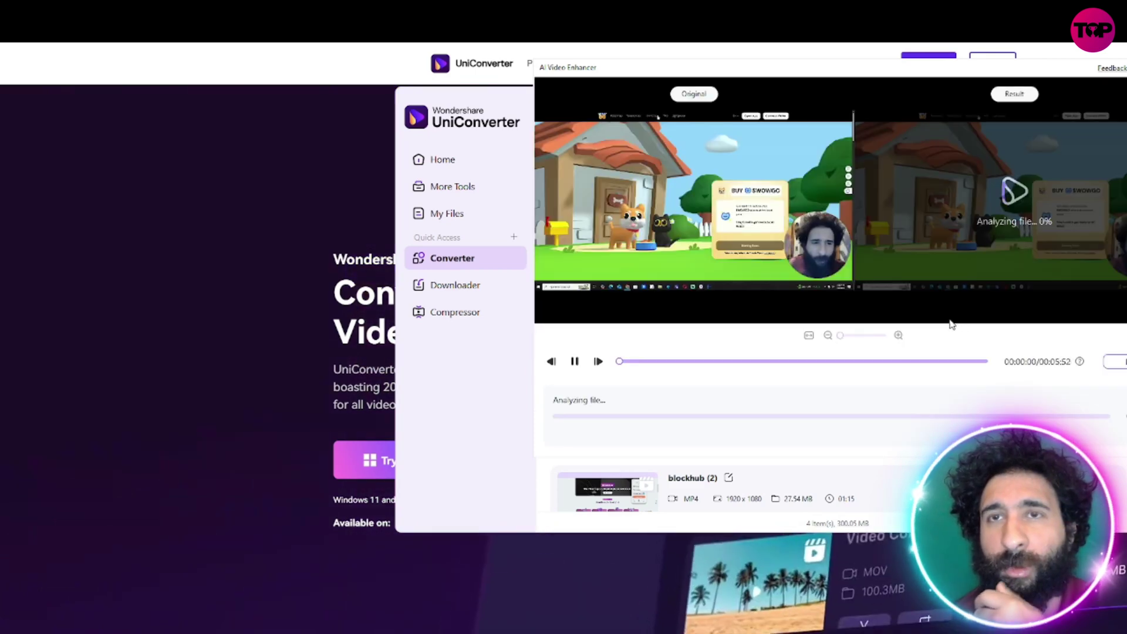